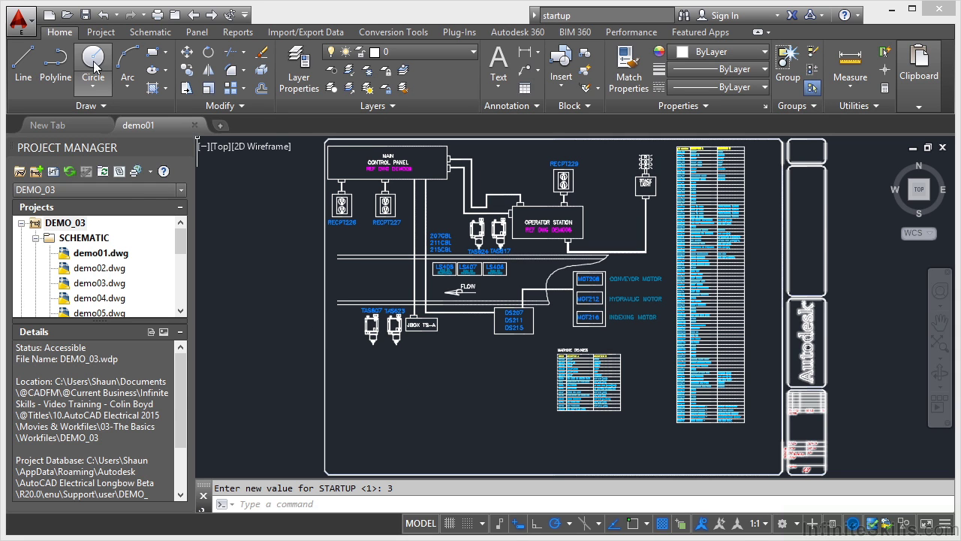
Step: Create a new drawing from the ACAD_ELECTRICAL.dwt template and close it again
click(49, 15)
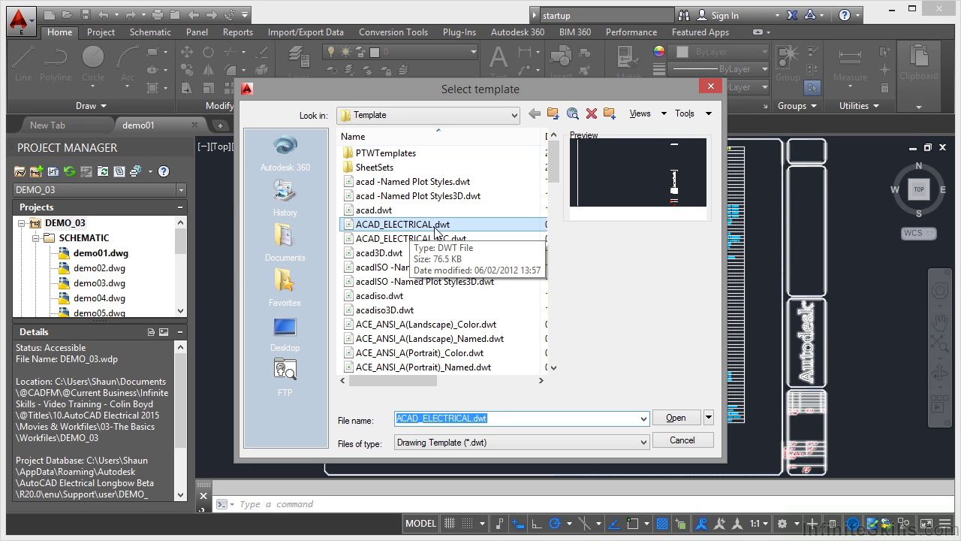
click(675, 418)
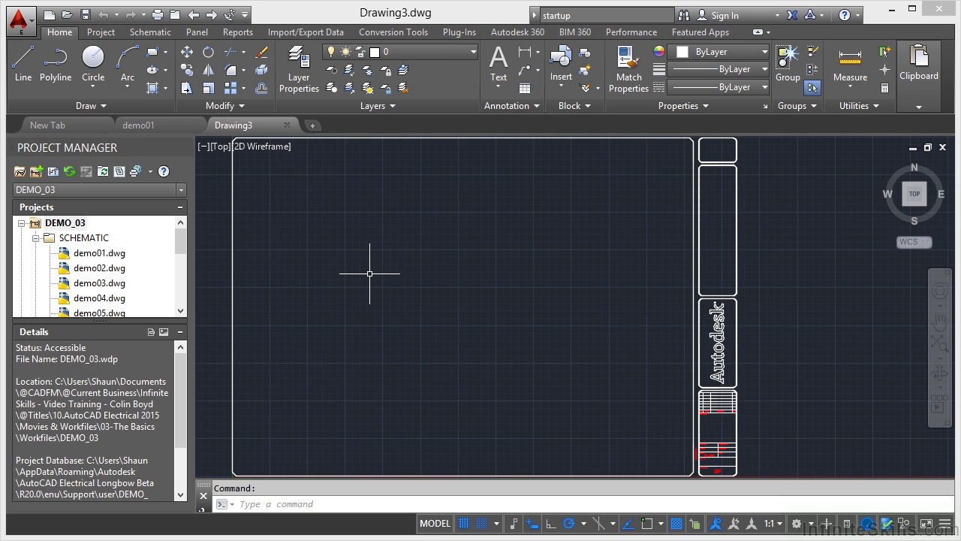
click(287, 124)
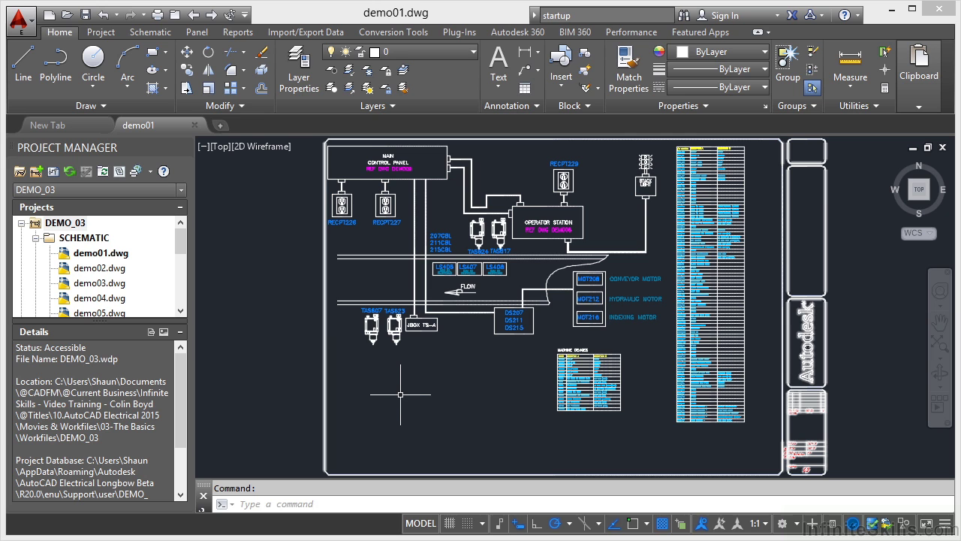
Step: Set the STARTUP system variable to 1
text(STARTUP)
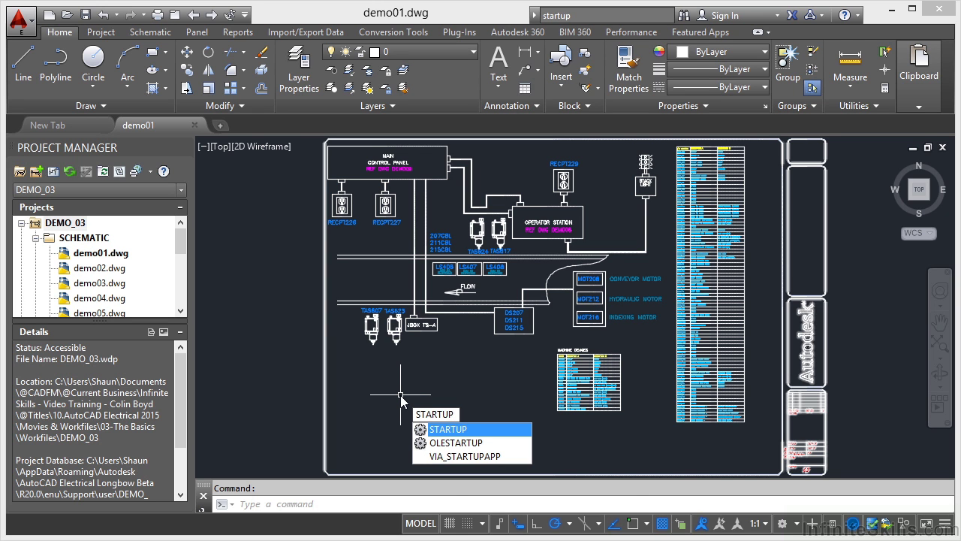
click(451, 434)
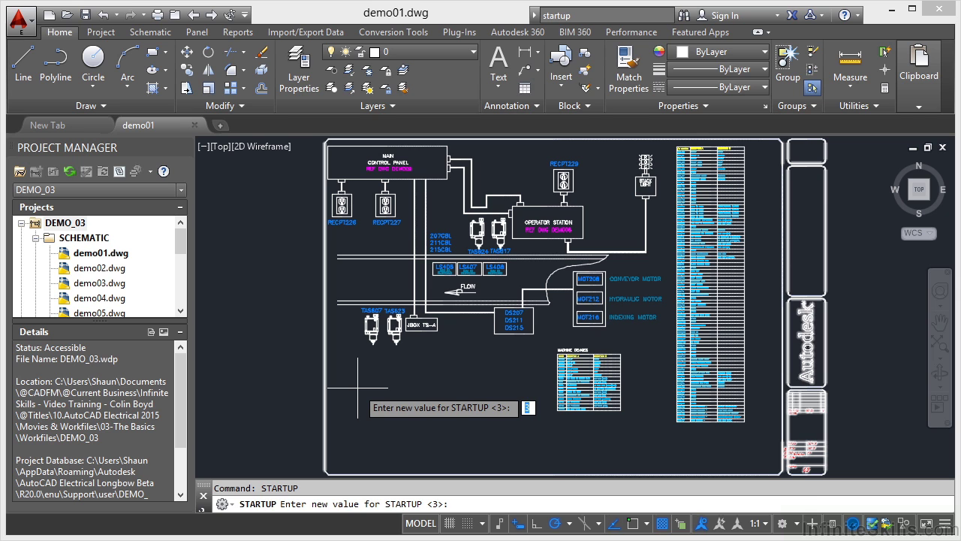
text(1)
key(Return)
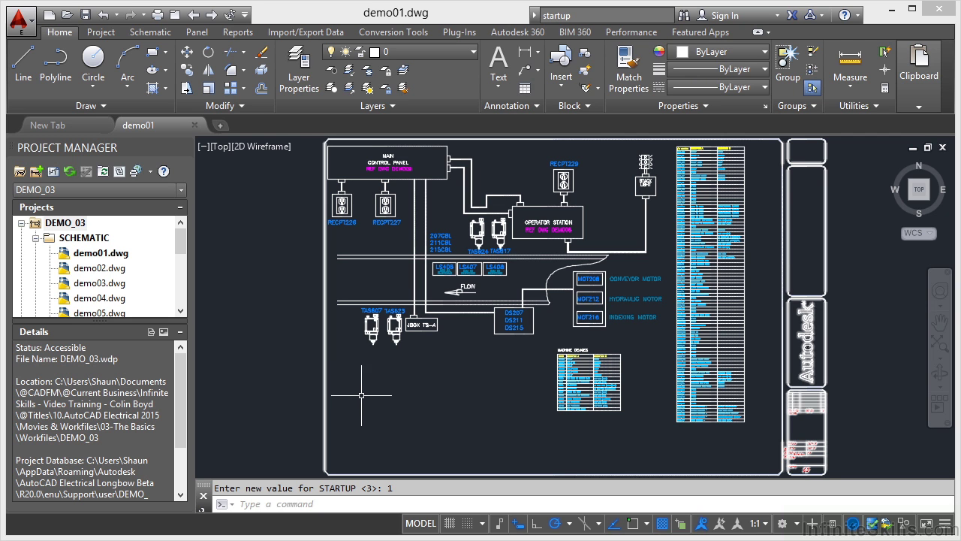
Step: Start a new drawing and examine the Acad_electrical_iec.dwt, Acad3d.dwt and Acadiso.dwt templates, as well as the Start from Scratch defaults
click(50, 14)
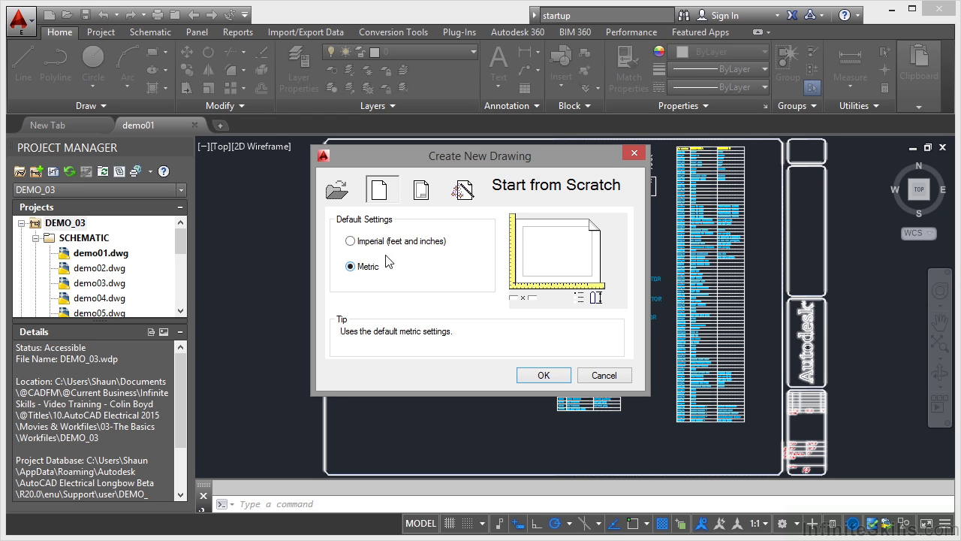
click(422, 191)
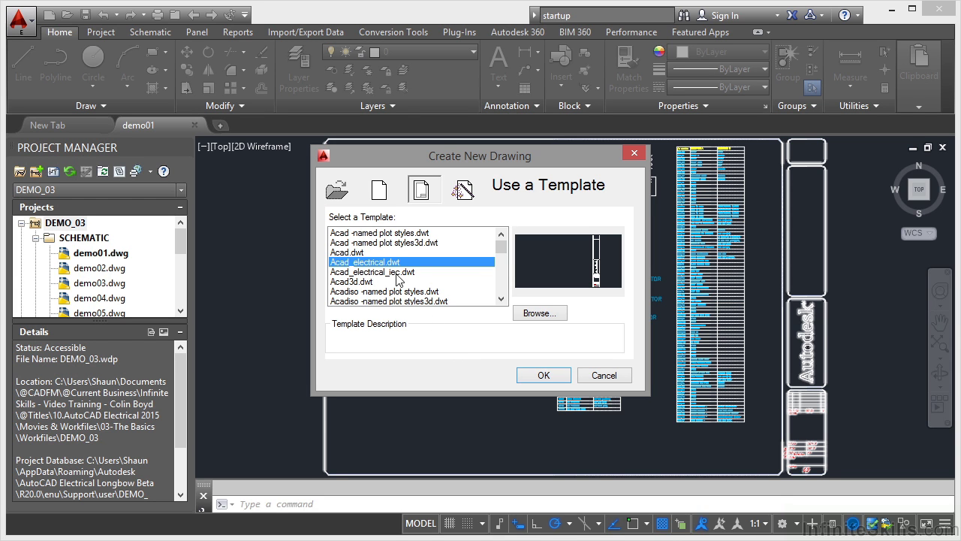
click(388, 273)
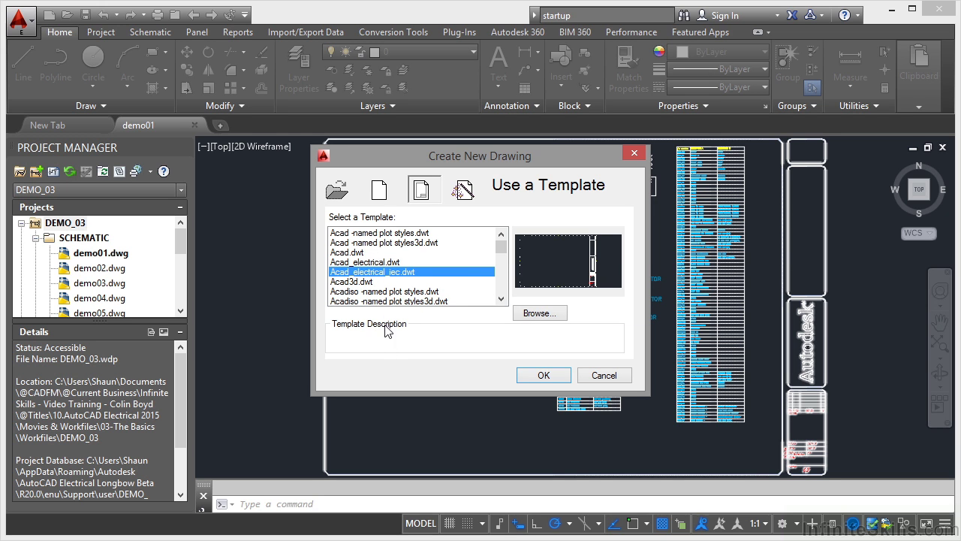
click(350, 282)
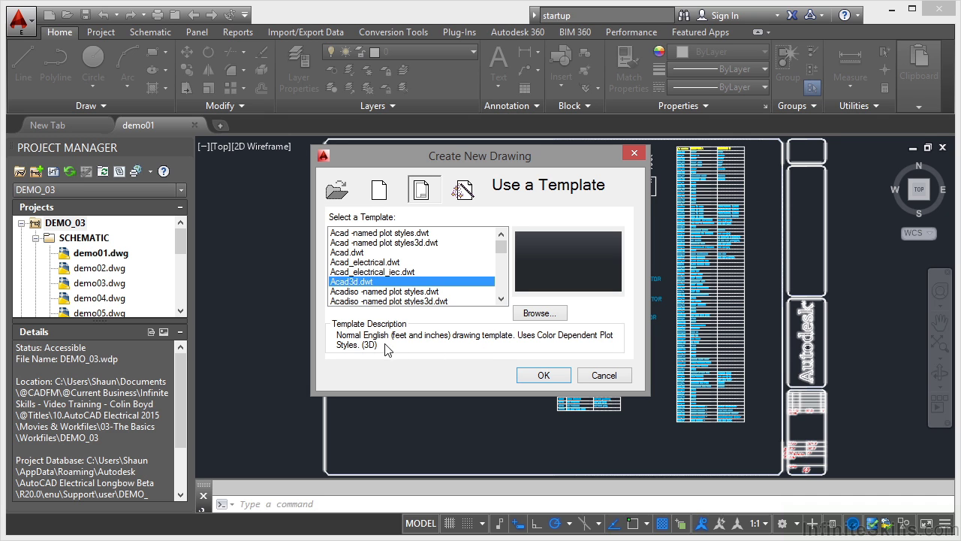
click(500, 299)
click(501, 299)
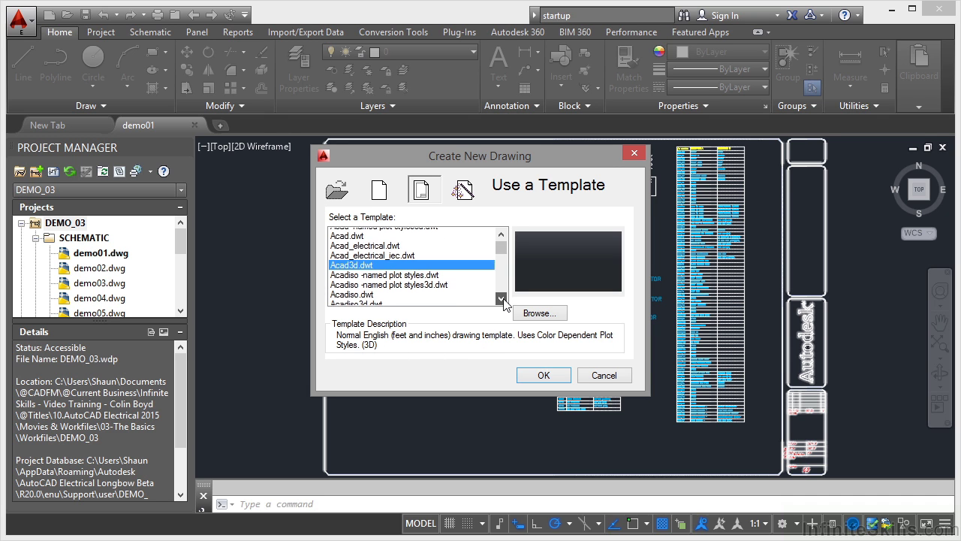
click(501, 299)
click(501, 299)
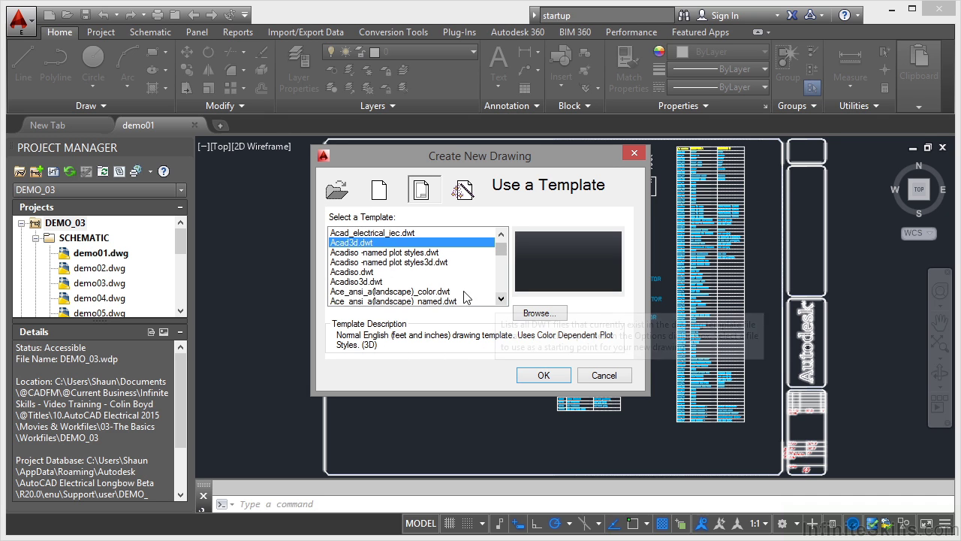
click(356, 273)
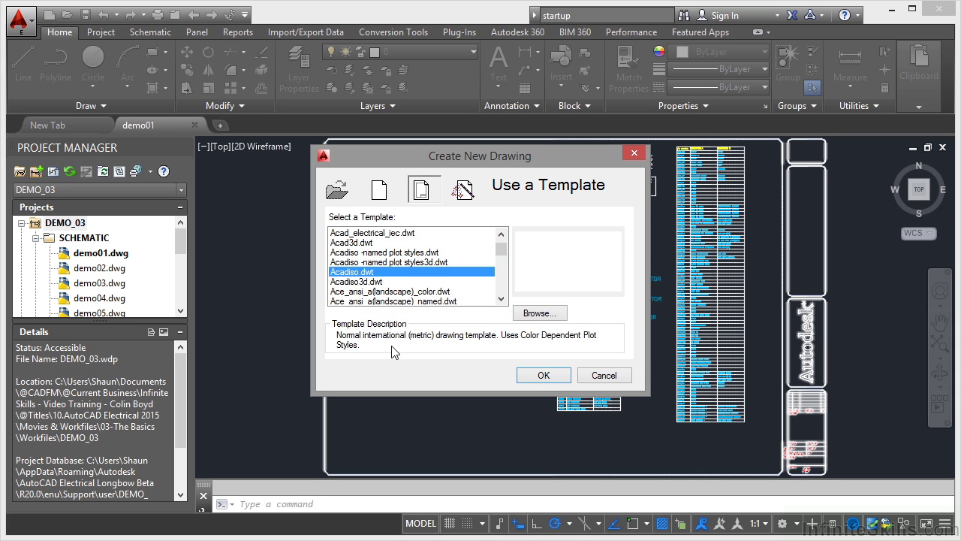
click(388, 197)
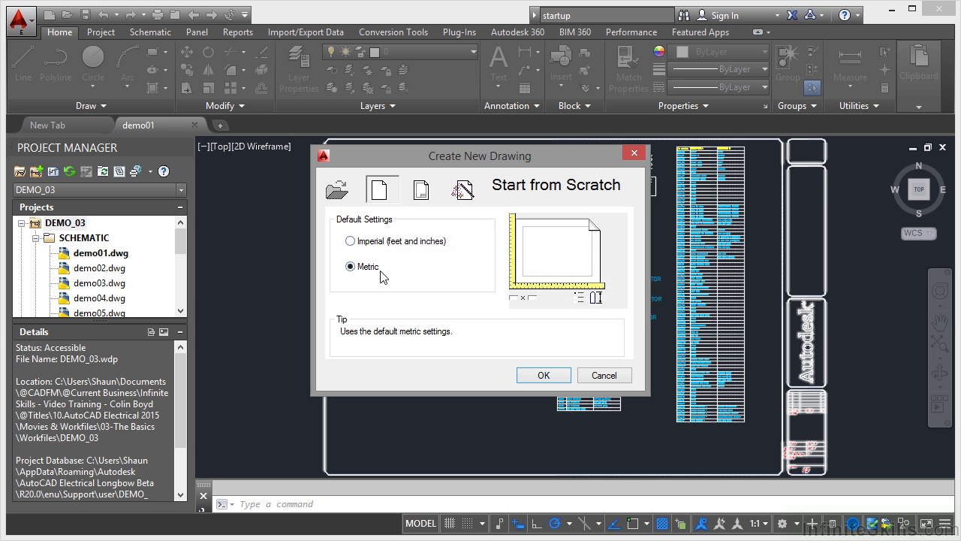
Step: Preview the Ace_din_a2_color.dwt template and the available setup wizards, and dismiss the dialog without creating a drawing
click(421, 190)
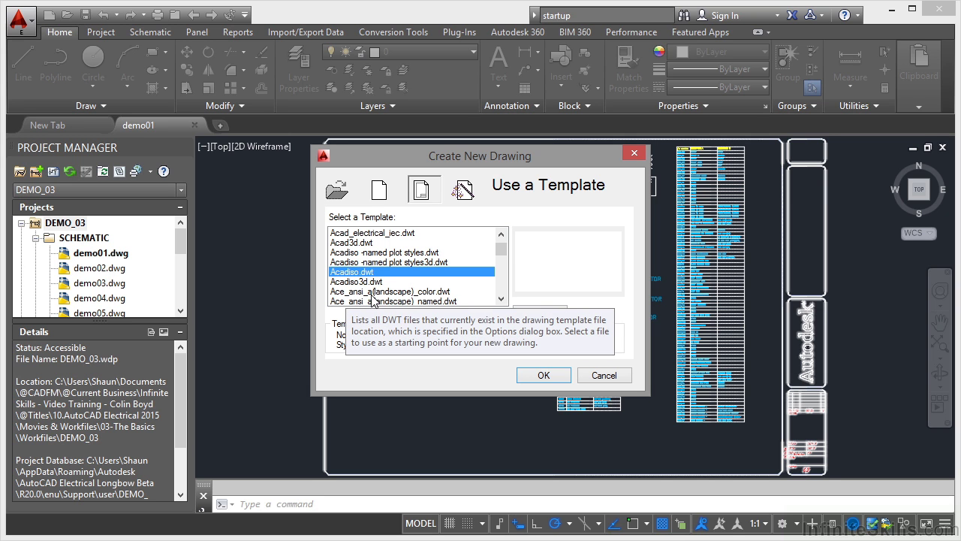
click(501, 300)
click(501, 299)
click(501, 300)
click(501, 299)
click(501, 300)
click(501, 300)
click(501, 300)
click(501, 299)
click(501, 300)
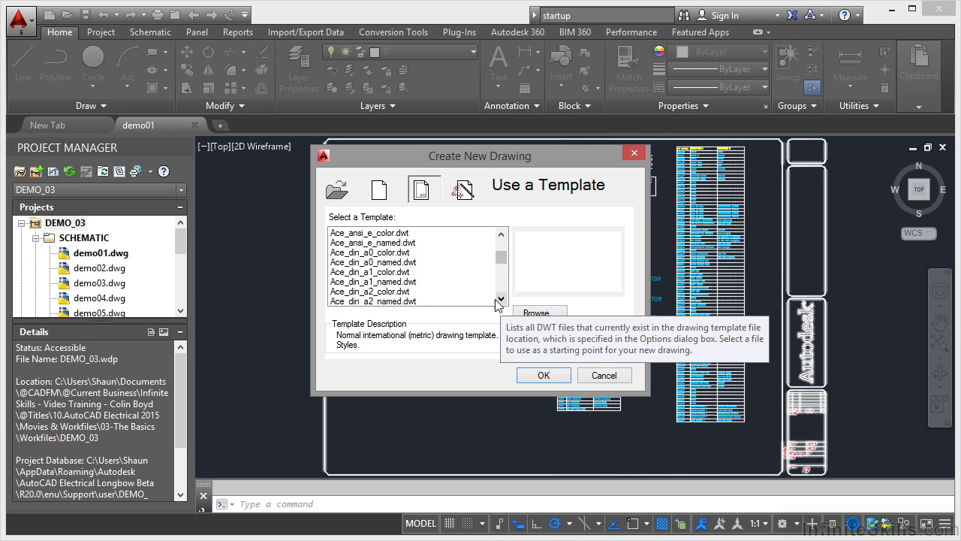
click(377, 292)
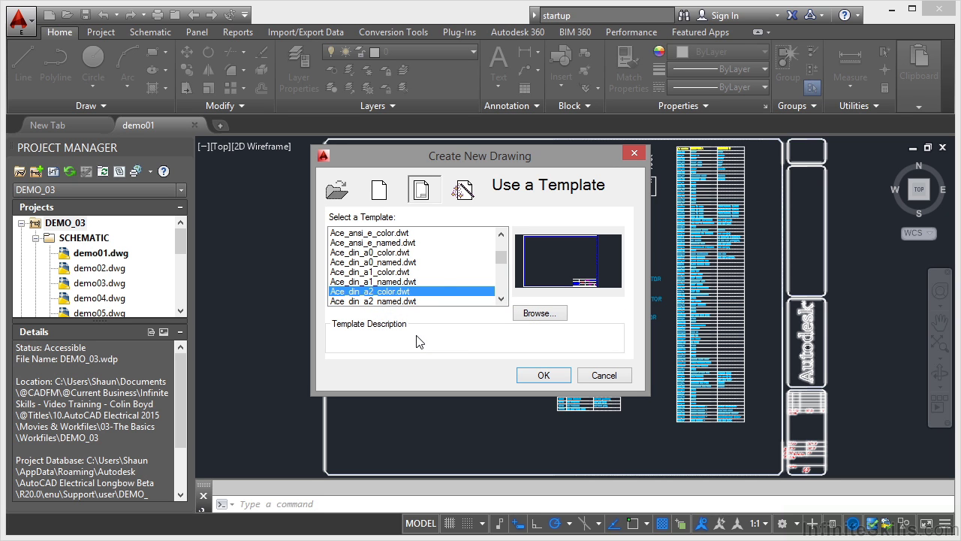
click(463, 190)
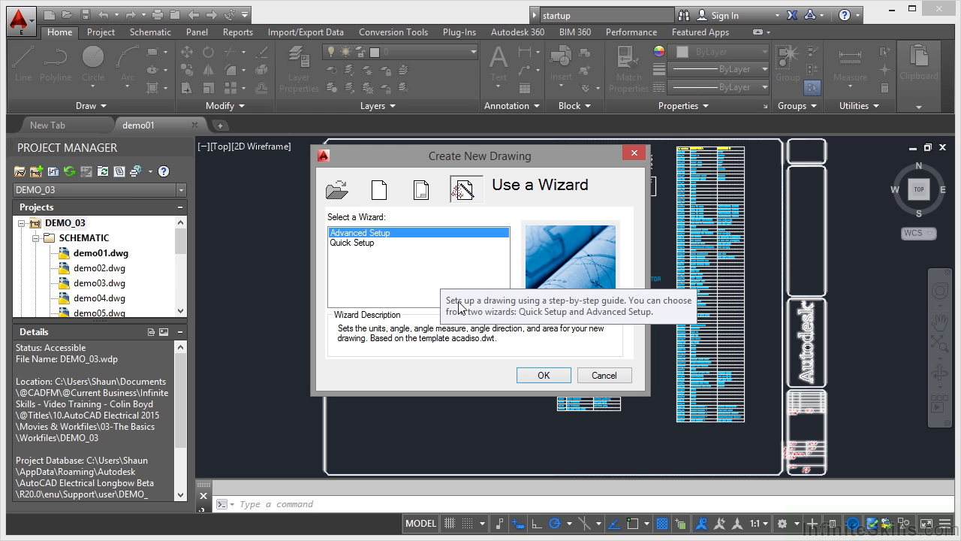
click(593, 376)
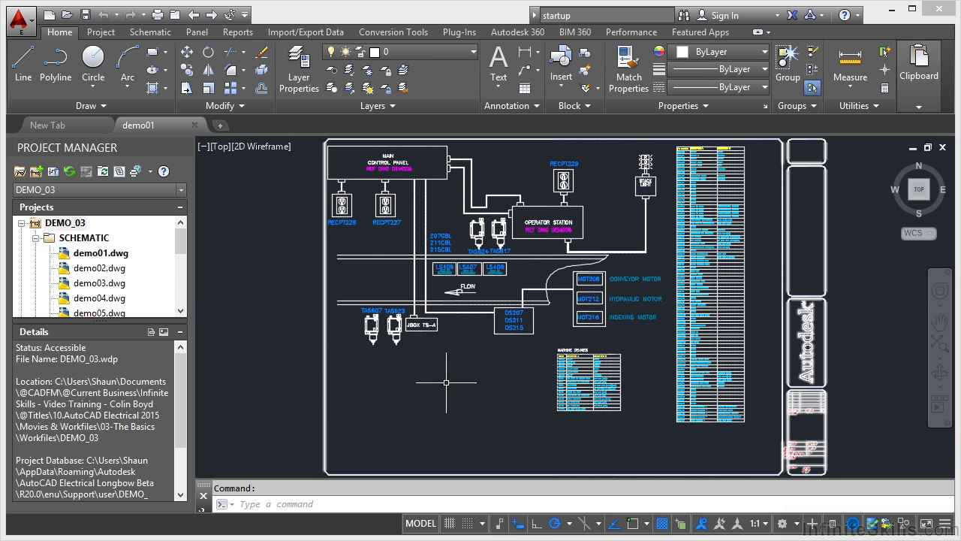
Step: Set the STARTUP system variable to 3
text(startup)
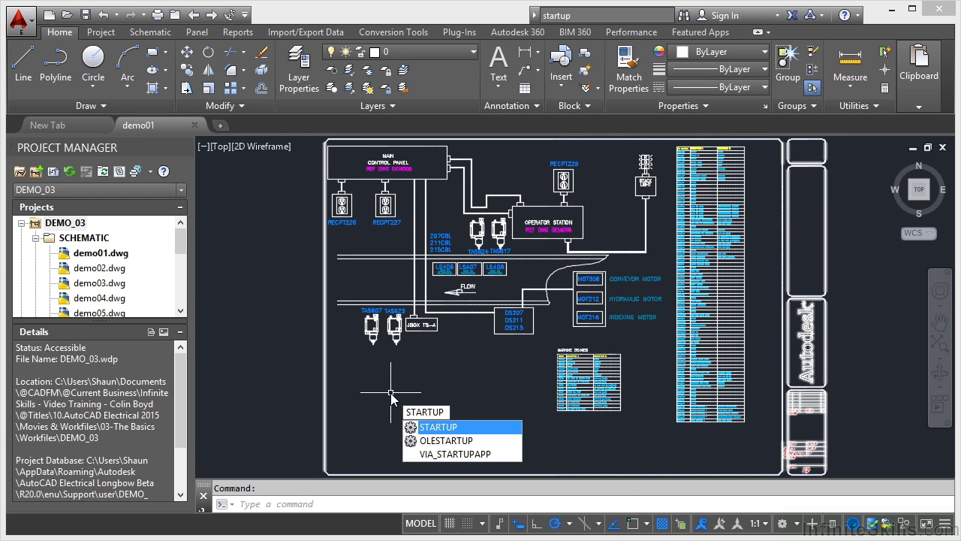
key(Return)
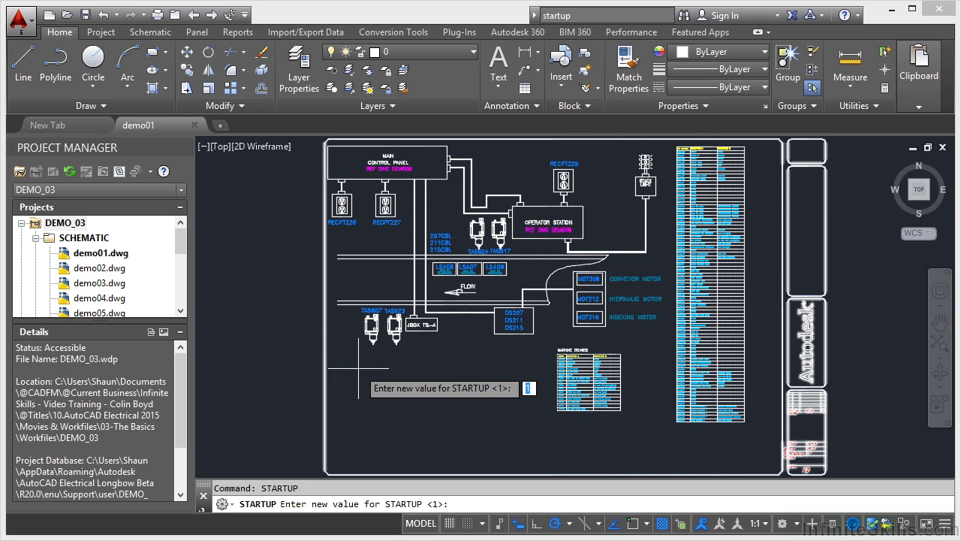
text(3)
key(Return)
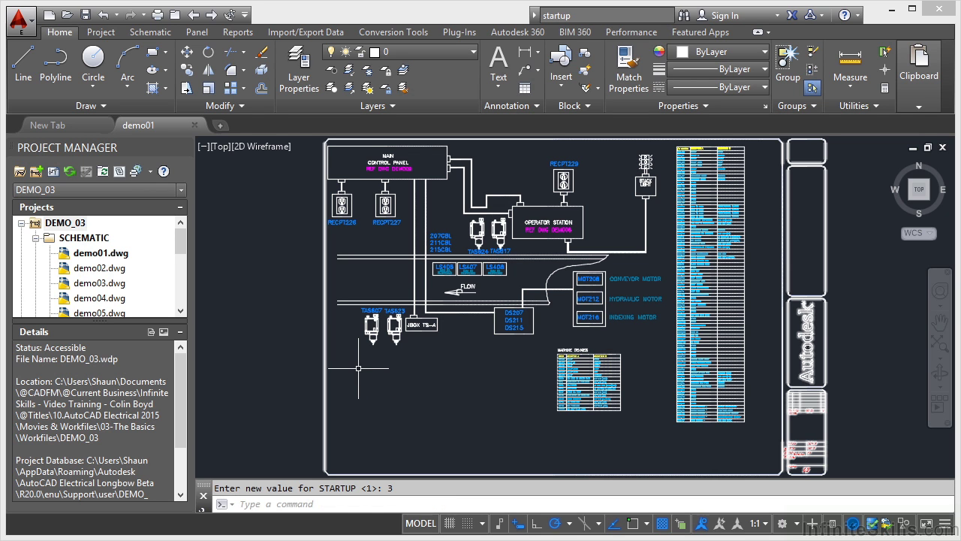